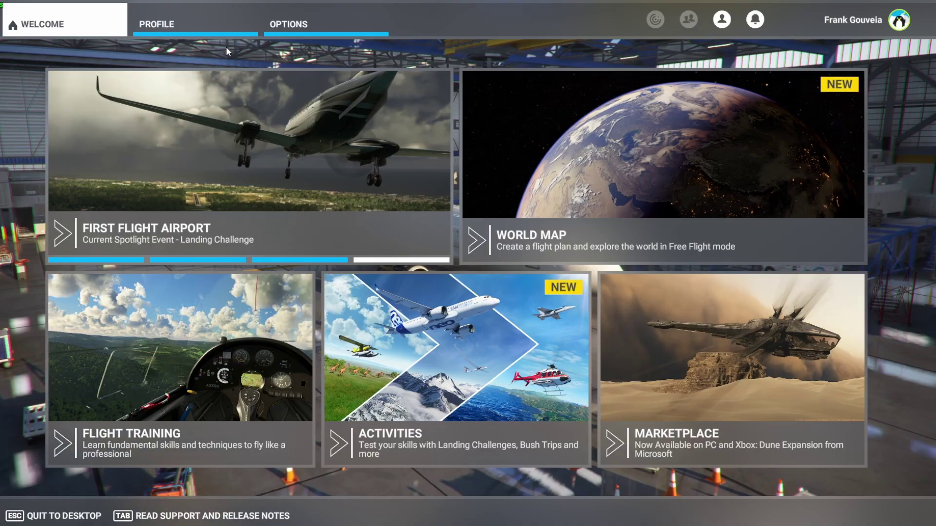
# Open the Content Manager from the pilot profile, filtered to the 460 installed add-ons.
pyautogui.click(194, 27)
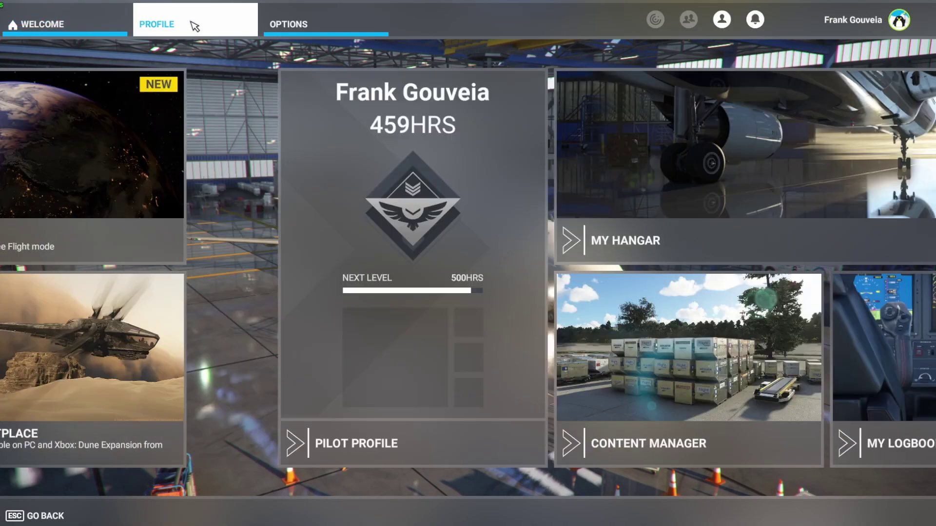
pyautogui.click(440, 447)
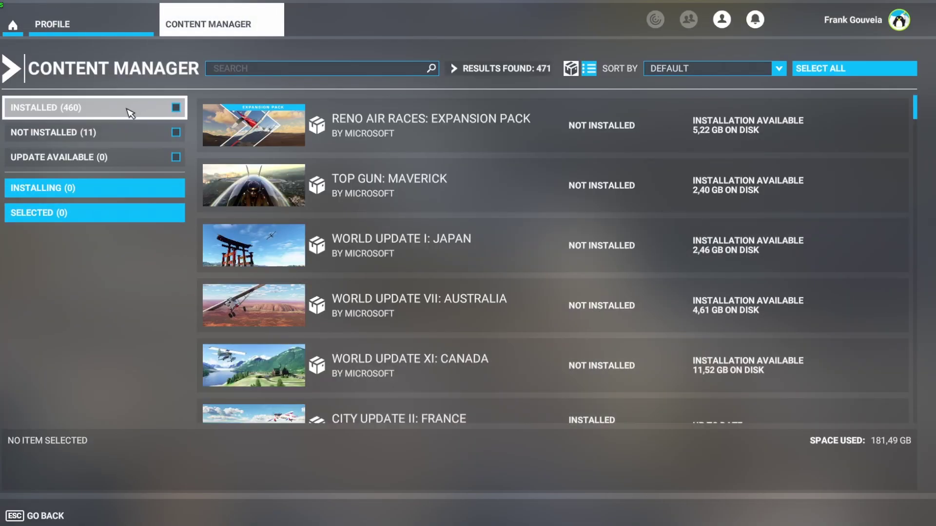
pyautogui.click(125, 107)
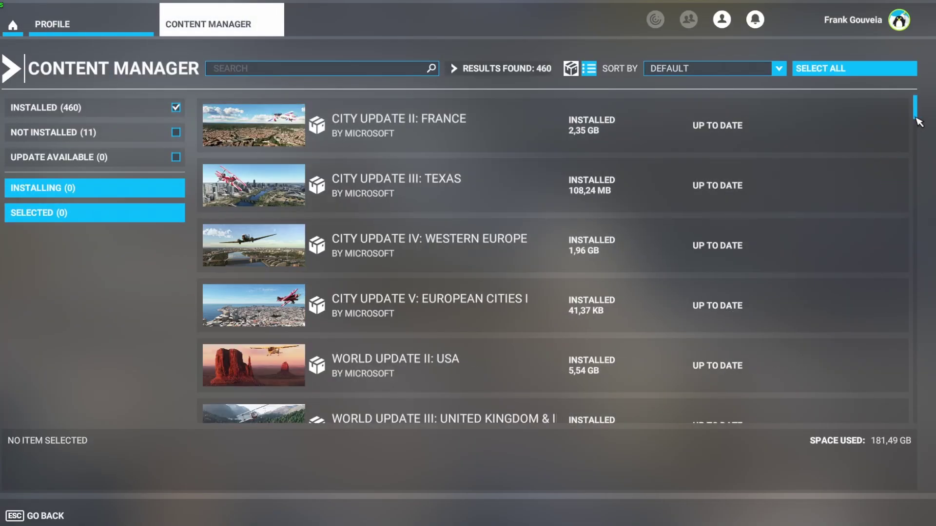
pyautogui.moveTo(919, 115); pyautogui.dragTo(924, 139)
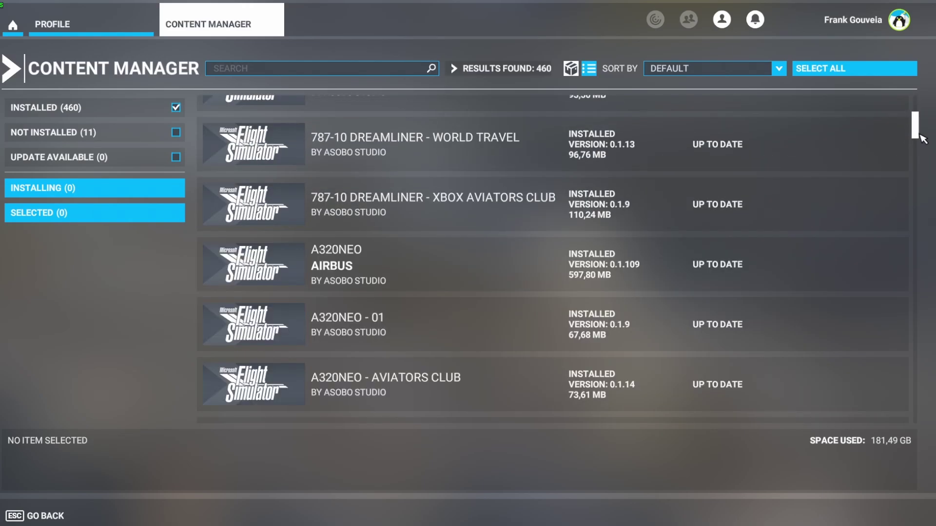
pyautogui.scroll(-5, 552, 349)
pyautogui.scroll(-5, 553, 349)
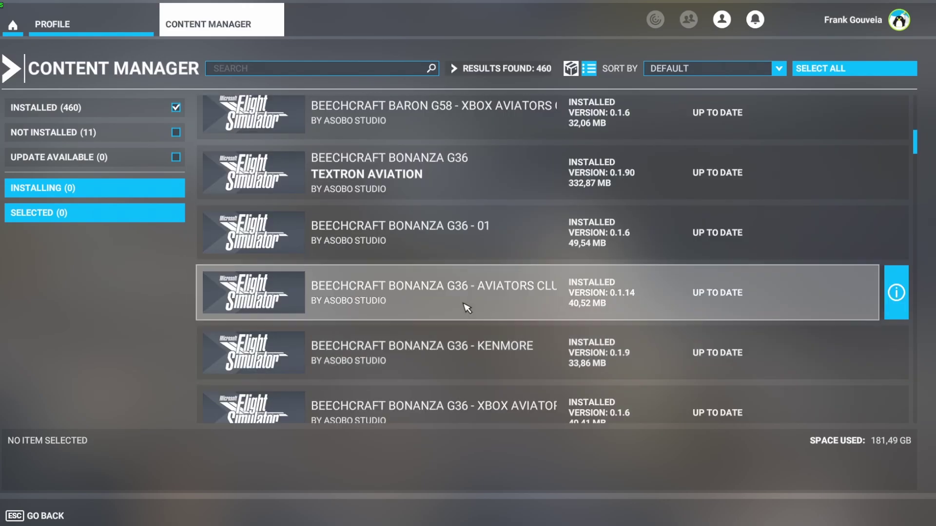
# Mark Bonanza G36 - 01, Aviators Club, Kenmore and King Air 350I for deletion.
pyautogui.click(438, 239)
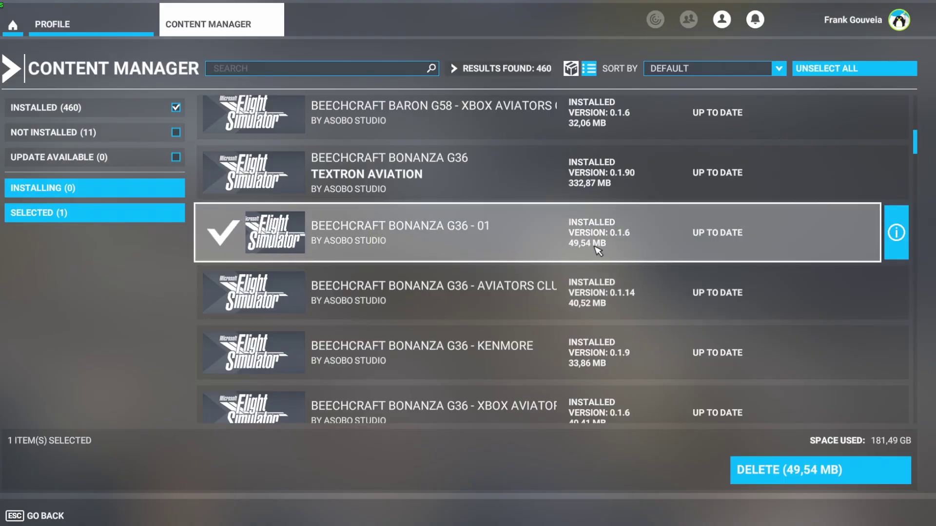
pyautogui.click(582, 300)
pyautogui.click(585, 363)
pyautogui.scroll(-2, 590, 361)
pyautogui.click(594, 348)
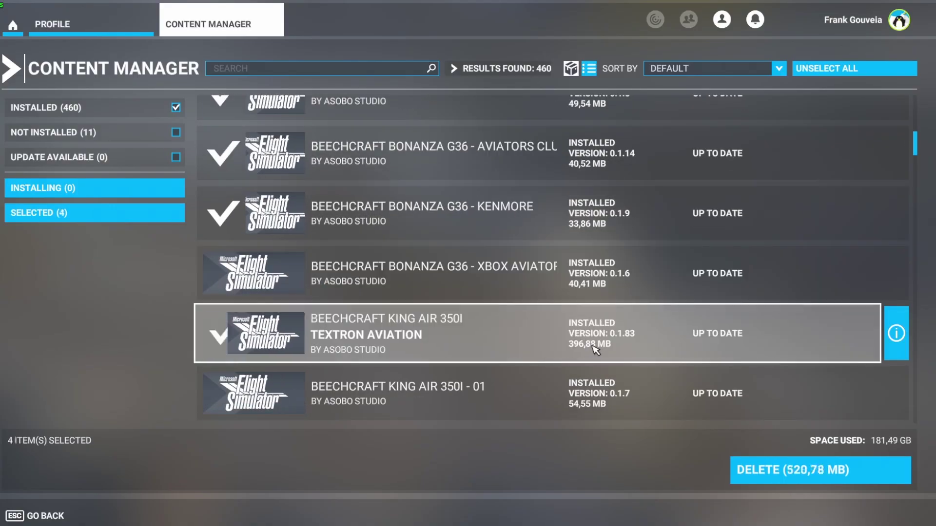
# Scroll back through the installed add-ons list to review the remaining entries.
pyautogui.scroll(-1, 623, 333)
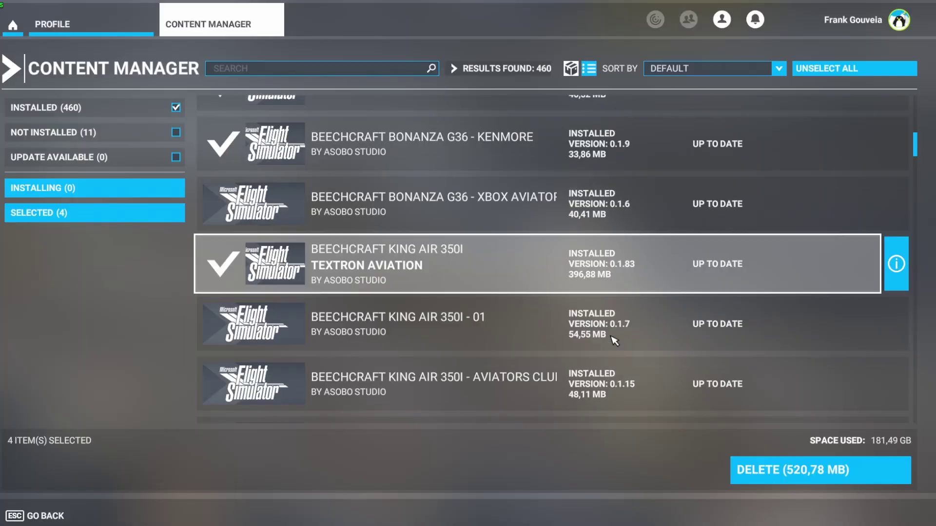
pyautogui.scroll(-5, 624, 287)
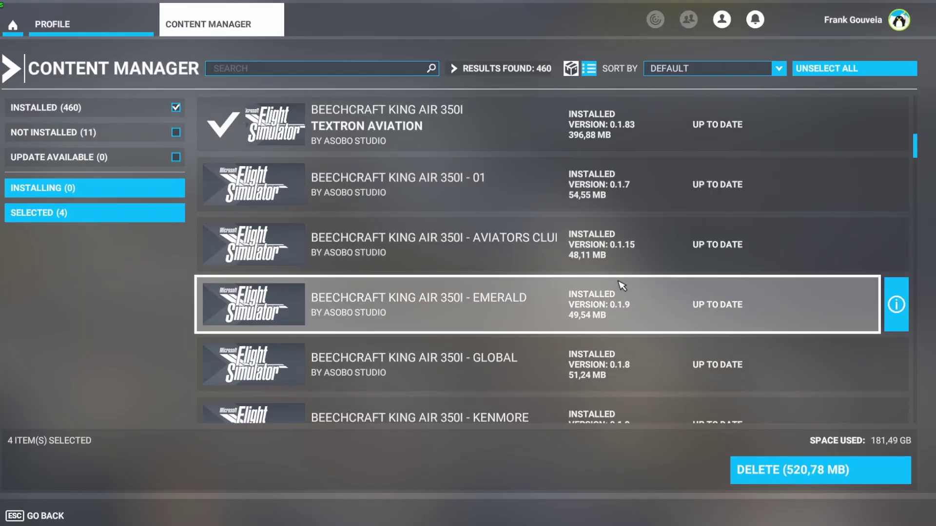
pyautogui.scroll(8, 644, 295)
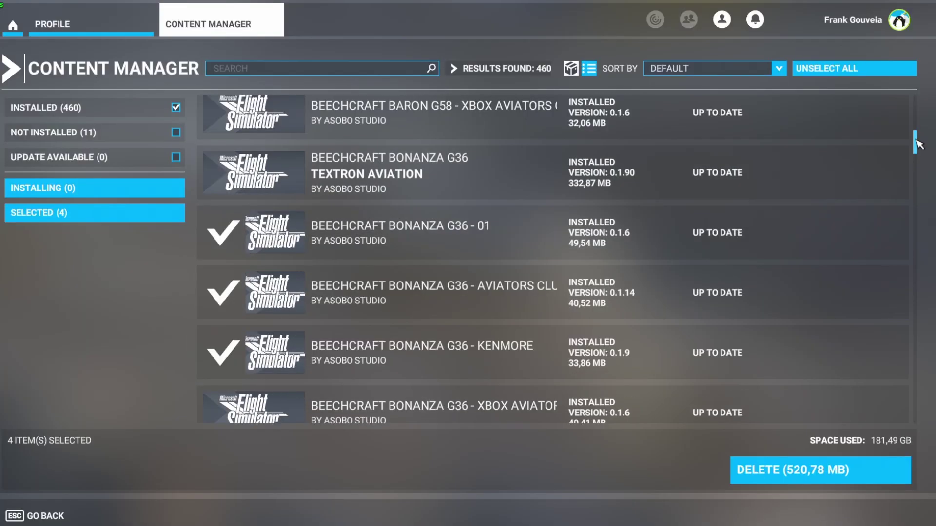
pyautogui.moveTo(915, 142); pyautogui.dragTo(915, 105)
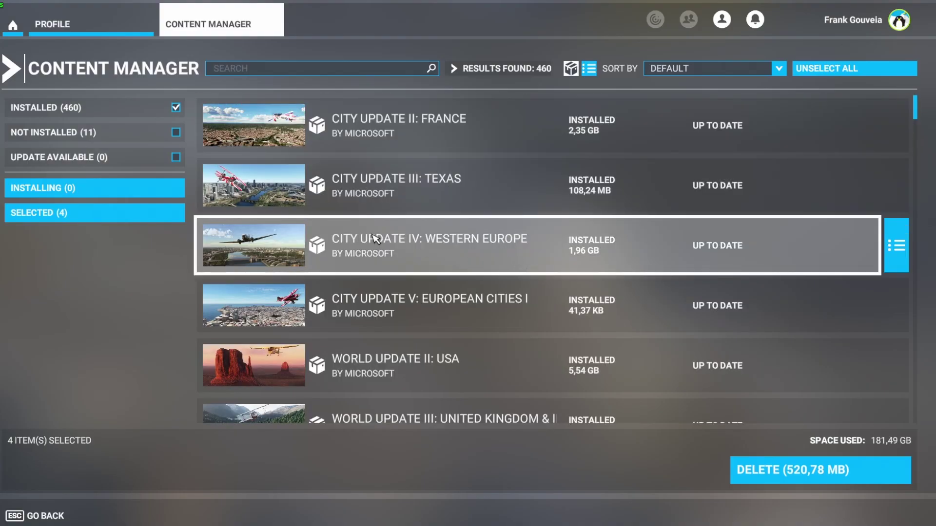
pyautogui.scroll(-6, 445, 266)
pyautogui.scroll(-7, 445, 265)
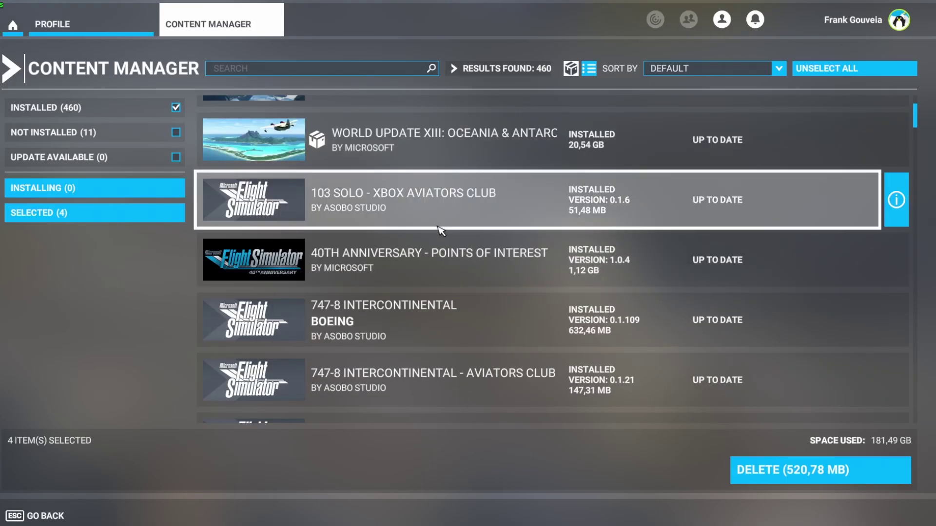
pyautogui.scroll(-3, 532, 282)
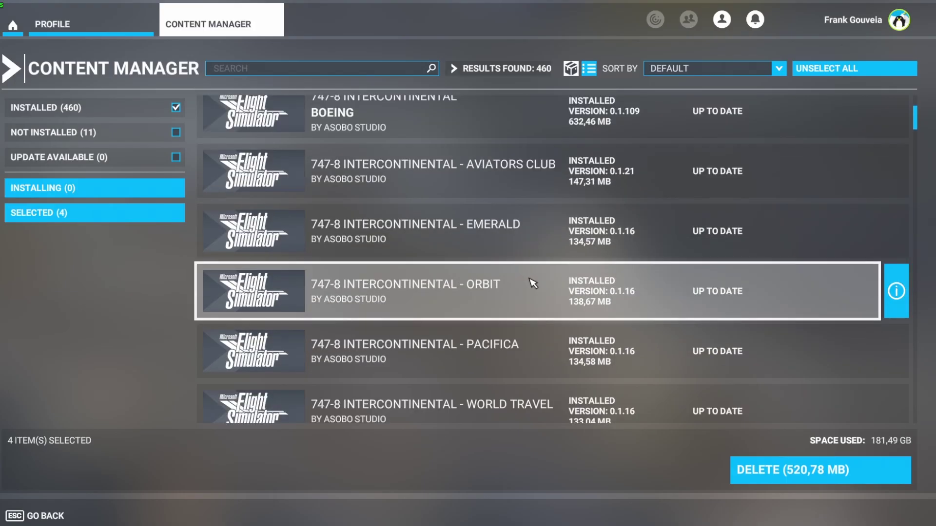
pyautogui.scroll(-5, 531, 281)
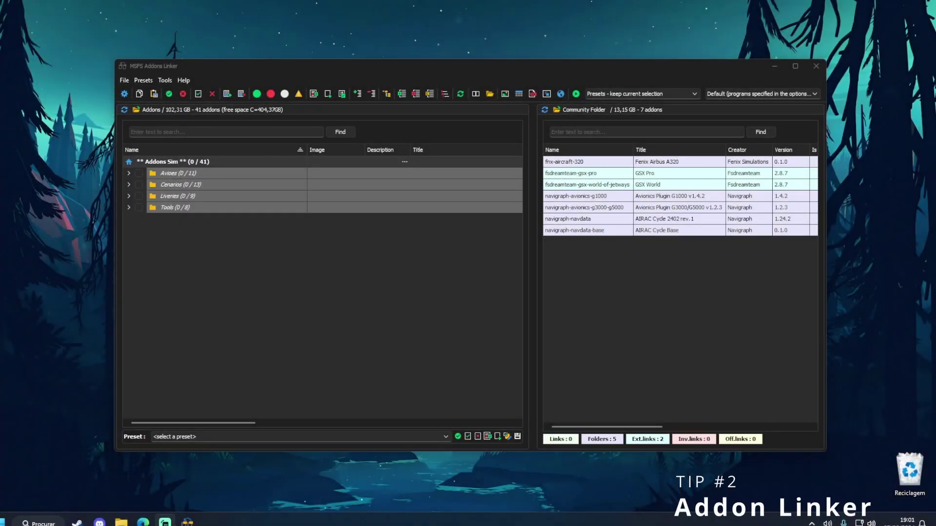
# Bring MSFS Addons Linker forward and expand the Avioes folder listing the aircraft add-ons.
pyautogui.click(640, 69)
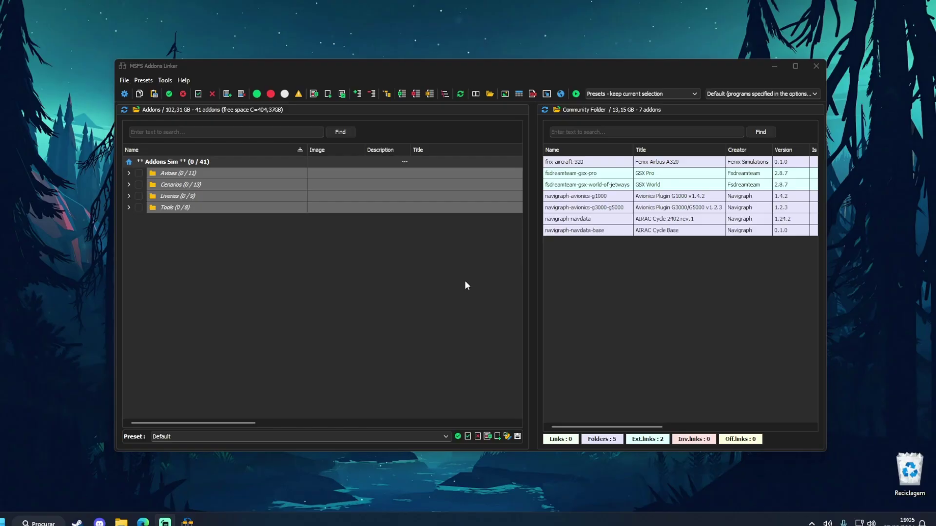
pyautogui.click(128, 173)
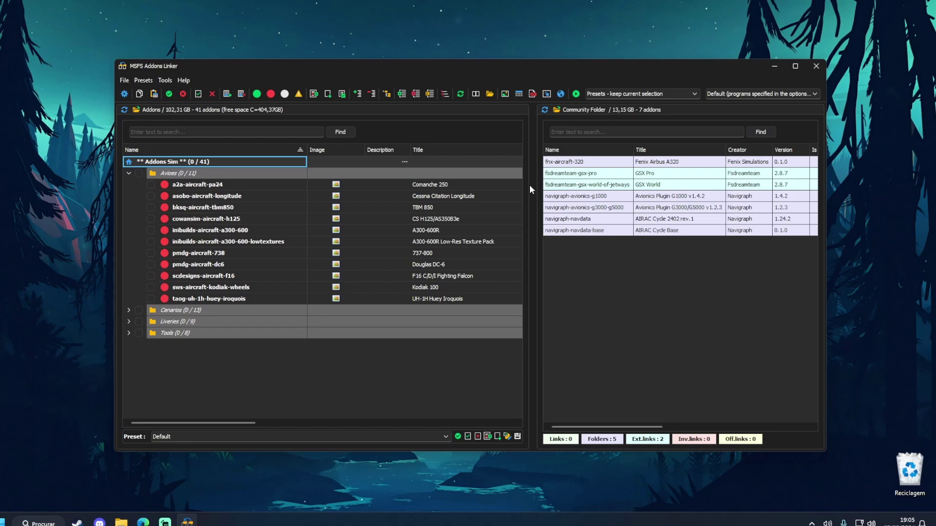
# Collapse Avioes and link the Madeira and Lisbon airport sceneries from Cenarios.
pyautogui.click(129, 173)
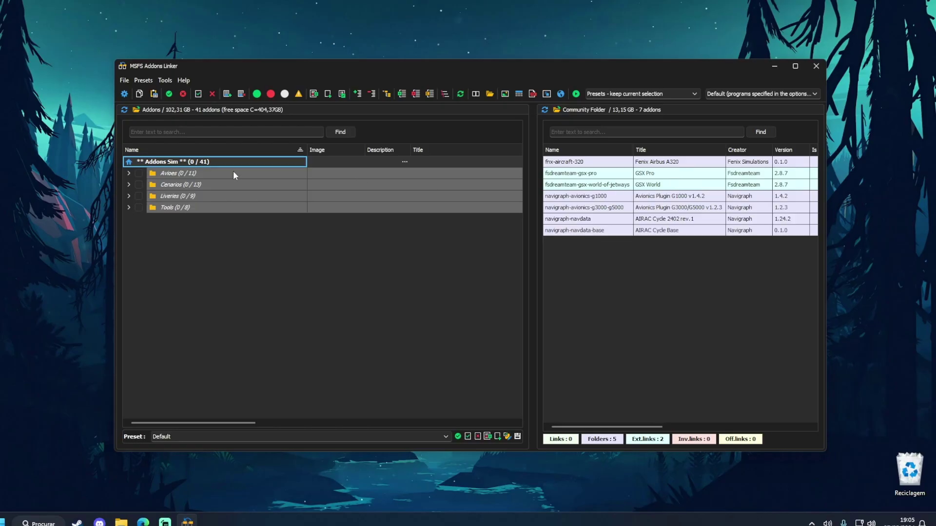
pyautogui.click(129, 185)
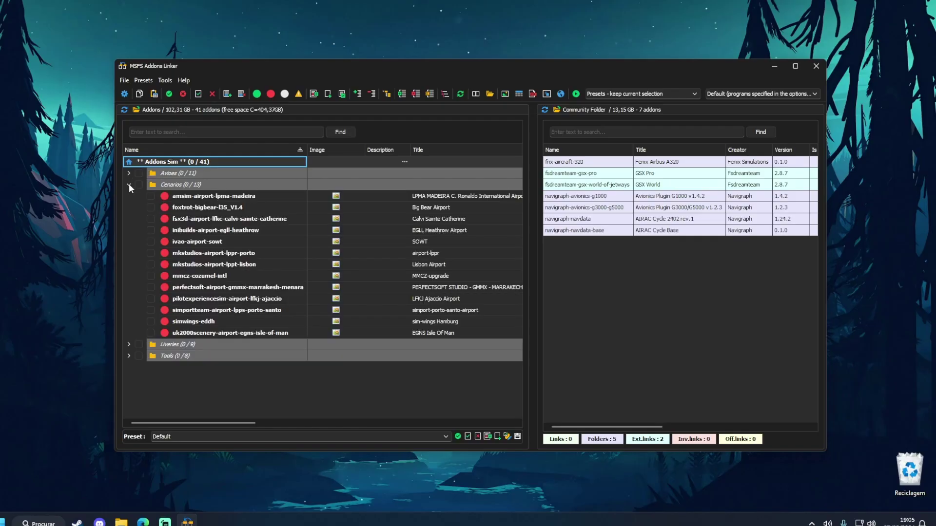
pyautogui.click(151, 197)
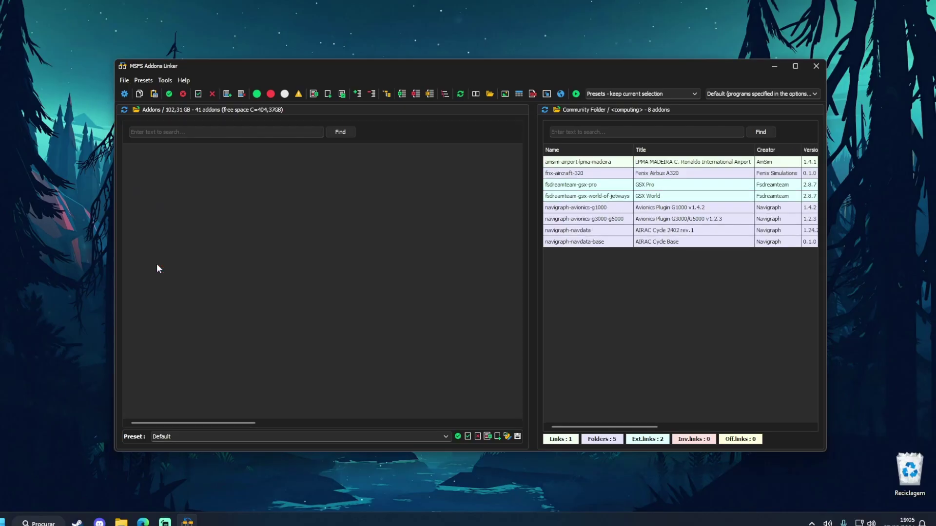
pyautogui.click(129, 185)
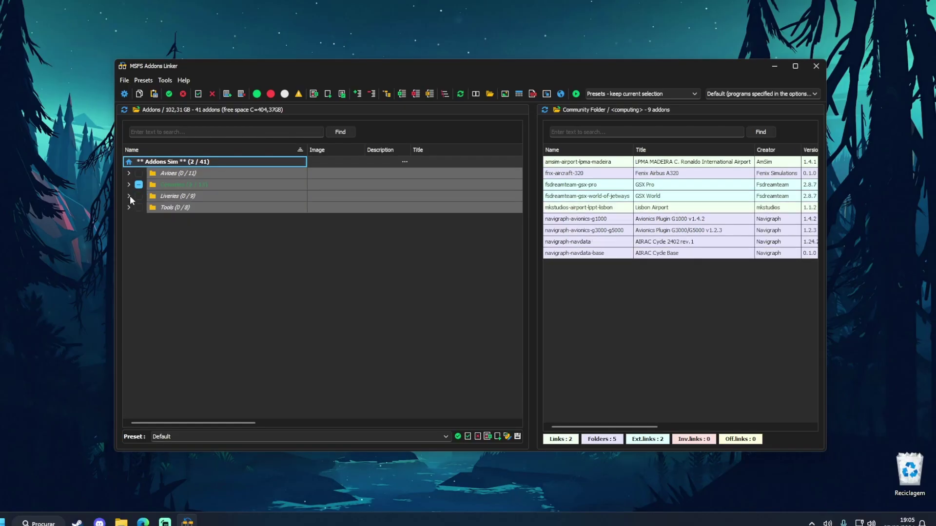
# Link the fnx-aircraft-320-TAXTAF livery from the Liveries folder into Community.
pyautogui.click(129, 195)
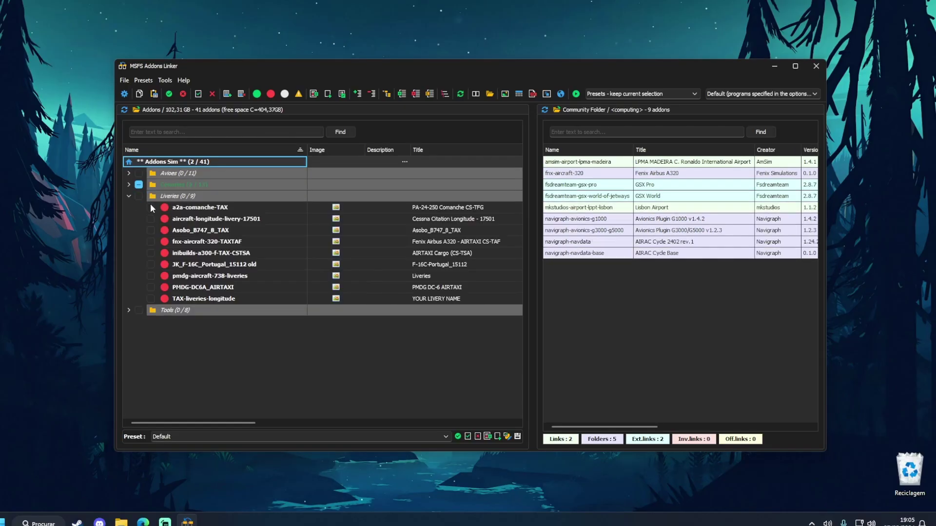
pyautogui.click(151, 242)
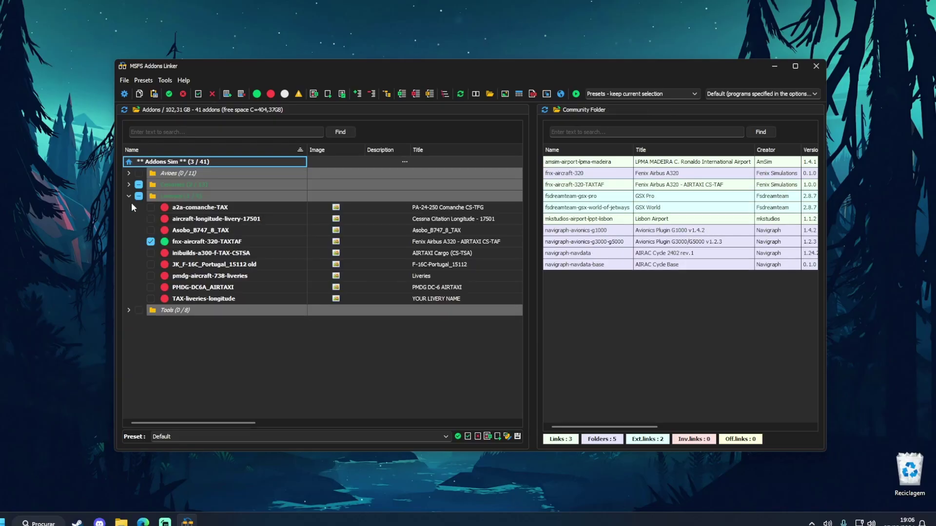
pyautogui.click(129, 195)
pyautogui.click(129, 208)
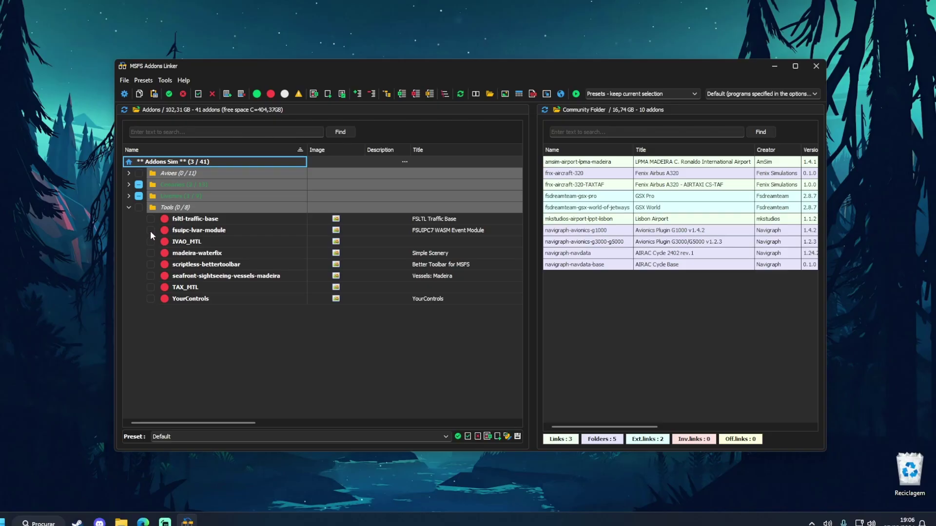
# Link fsuipc-lvar-module, IVAO_MTL, madeira-waterfix, scriptless-bettertoolbar, seafront vessels and TAX_MTL tools.
pyautogui.click(151, 230)
pyautogui.click(152, 241)
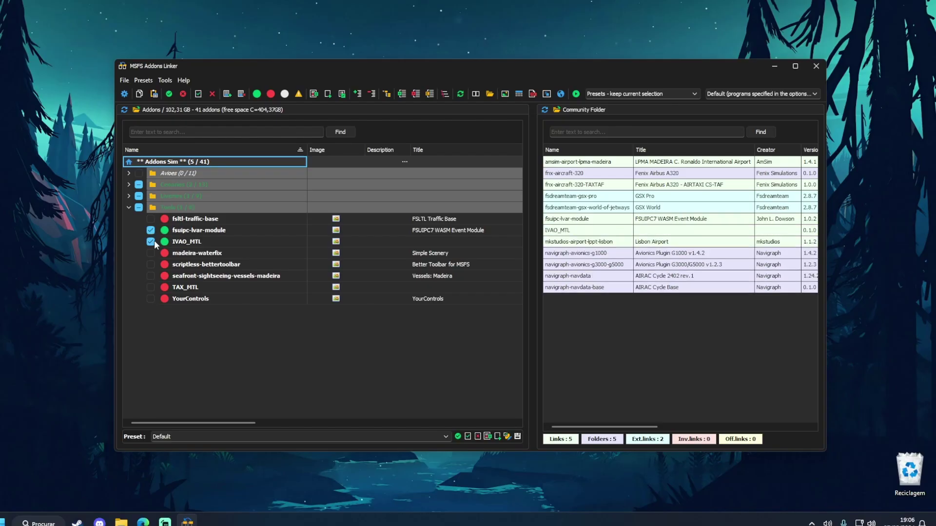
pyautogui.click(153, 252)
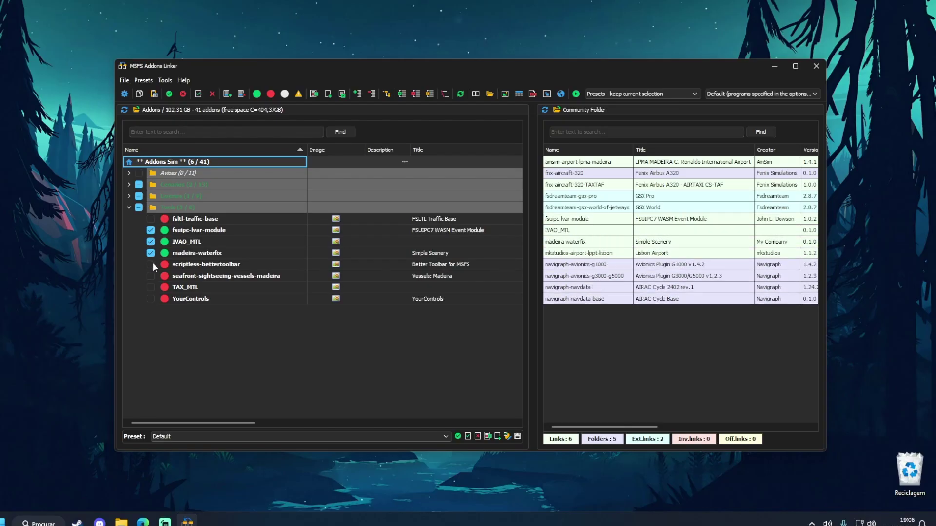
pyautogui.click(151, 265)
pyautogui.click(152, 275)
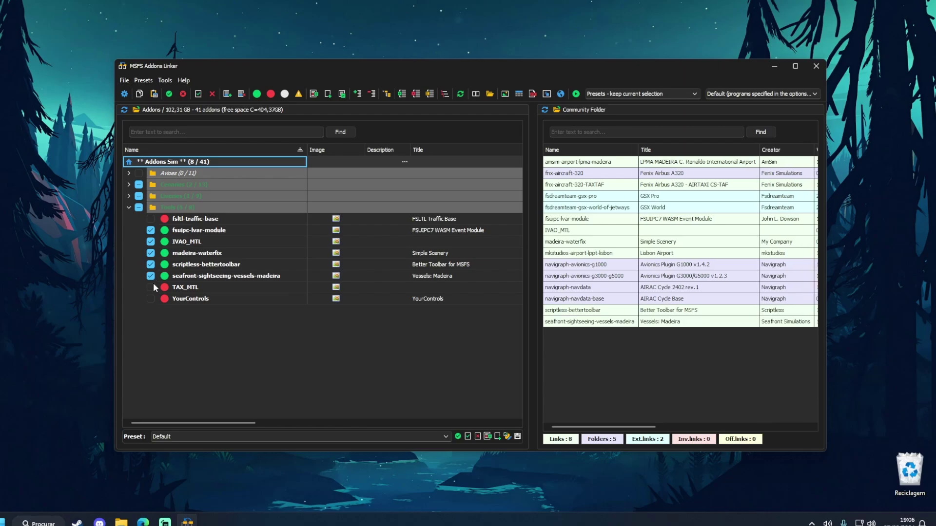
pyautogui.click(152, 288)
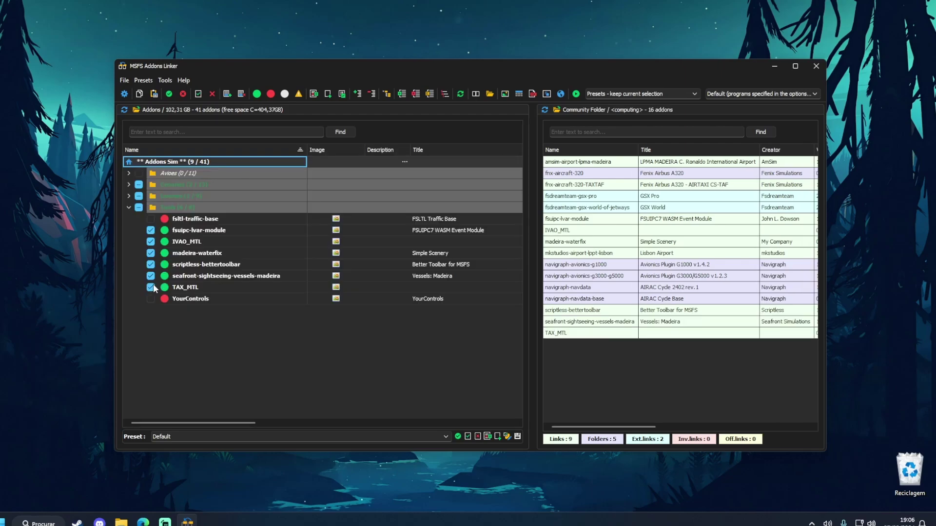
pyautogui.click(129, 207)
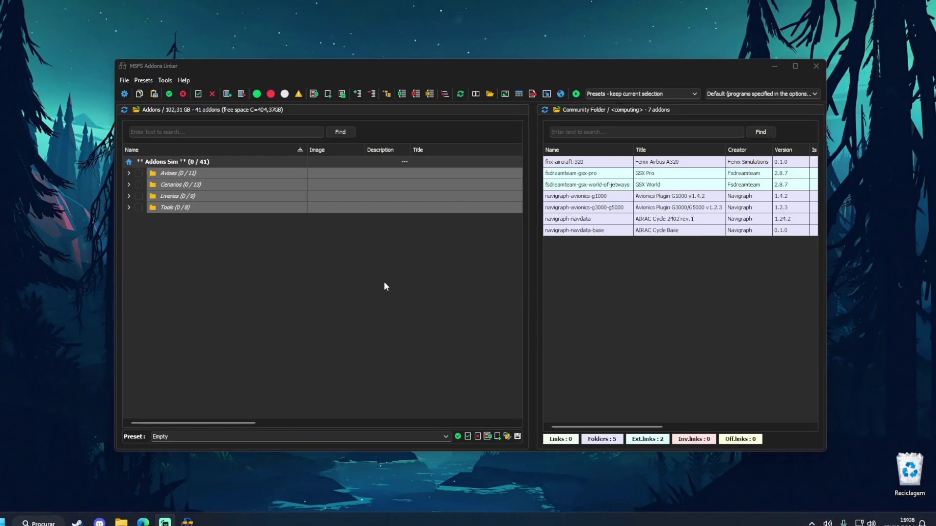
# Apply the Default preset and check its six linked add-ons in the Tools folder.
pyautogui.click(228, 433)
pyautogui.click(183, 451)
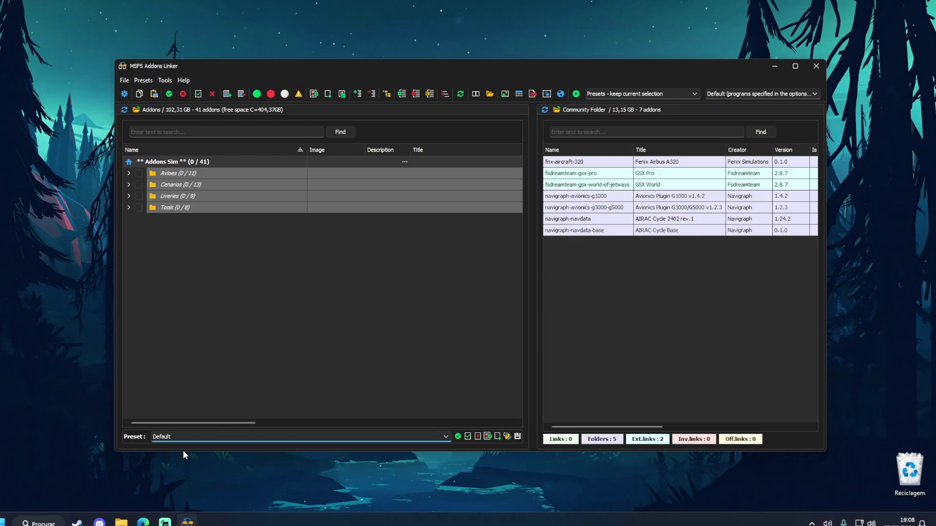
pyautogui.click(468, 438)
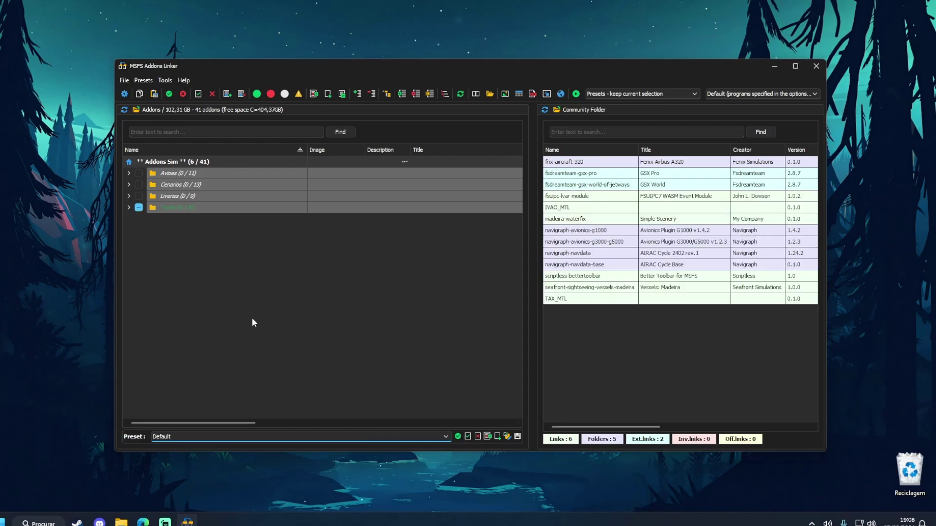
pyautogui.click(129, 208)
pyautogui.click(128, 207)
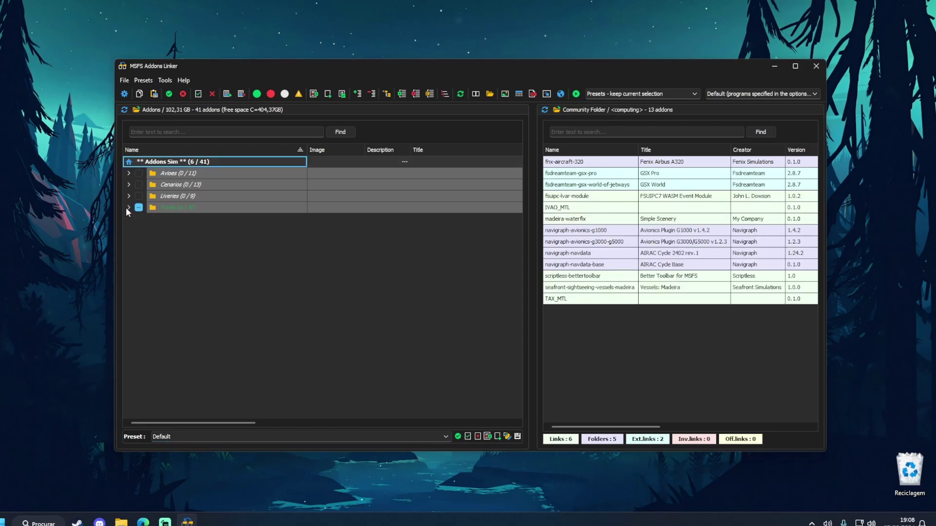